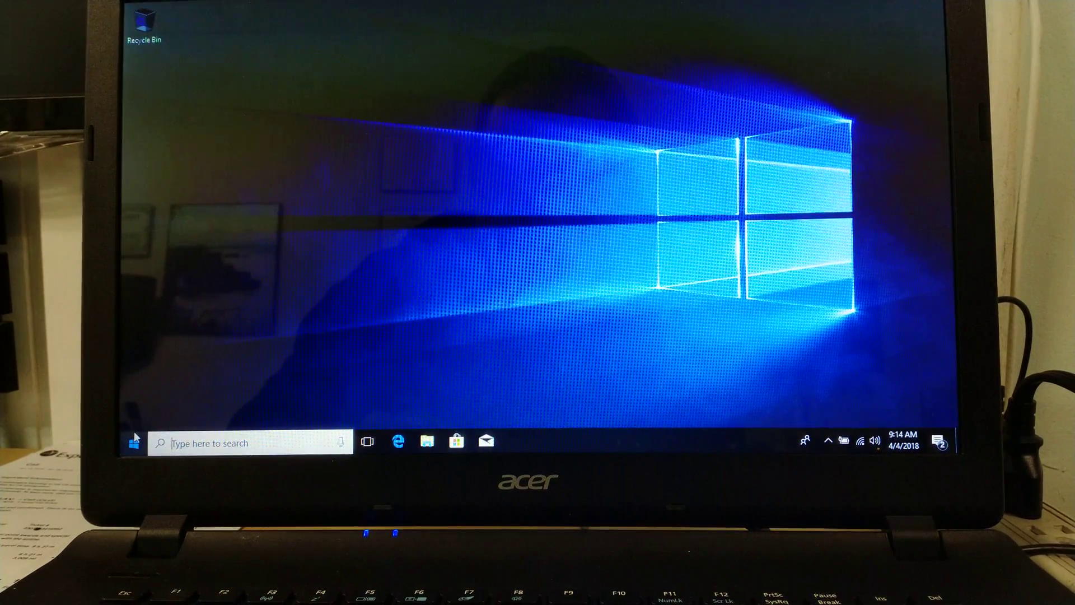
# Shut the laptop down from the Windows 10 Start menu's power options
pyautogui.click(133, 442)
pyautogui.click(136, 418)
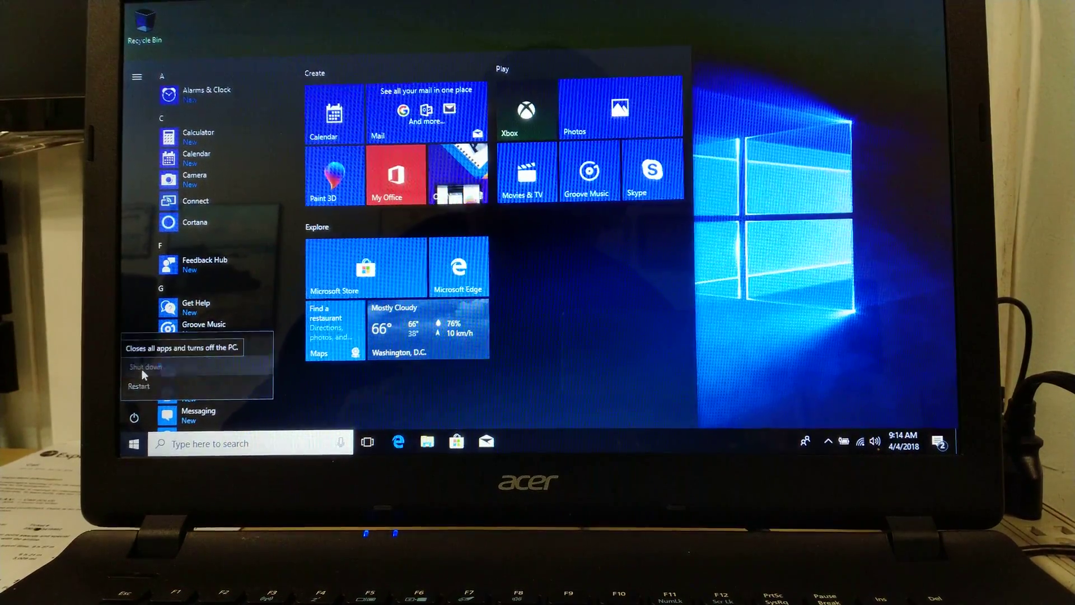
pyautogui.click(142, 369)
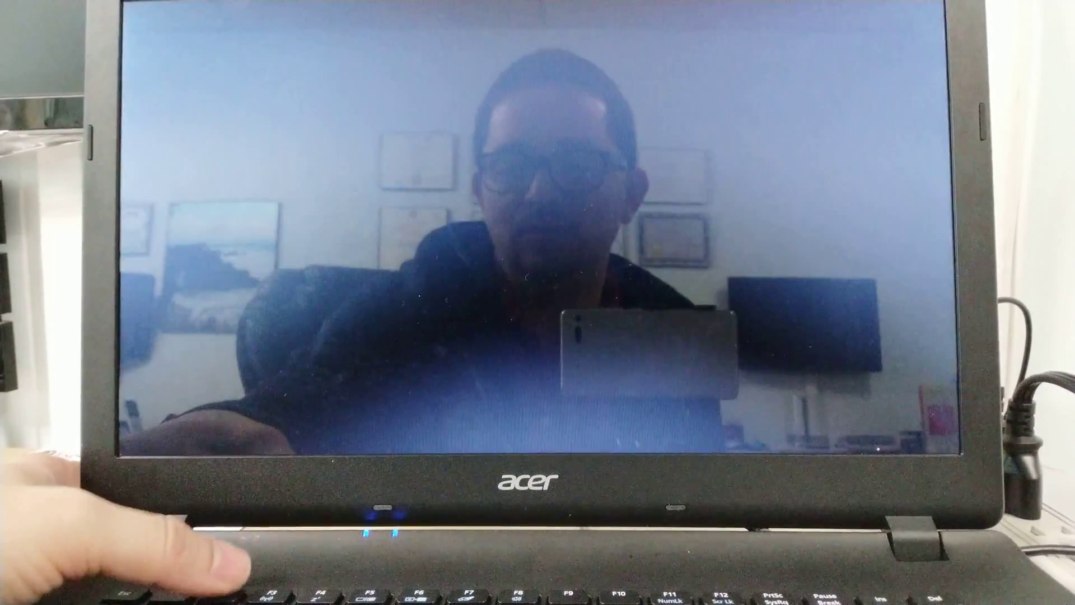
# Enter the BIOS with F2, reach Touchpad on the Main tab and set it to Advanced
pyautogui.press('F2')
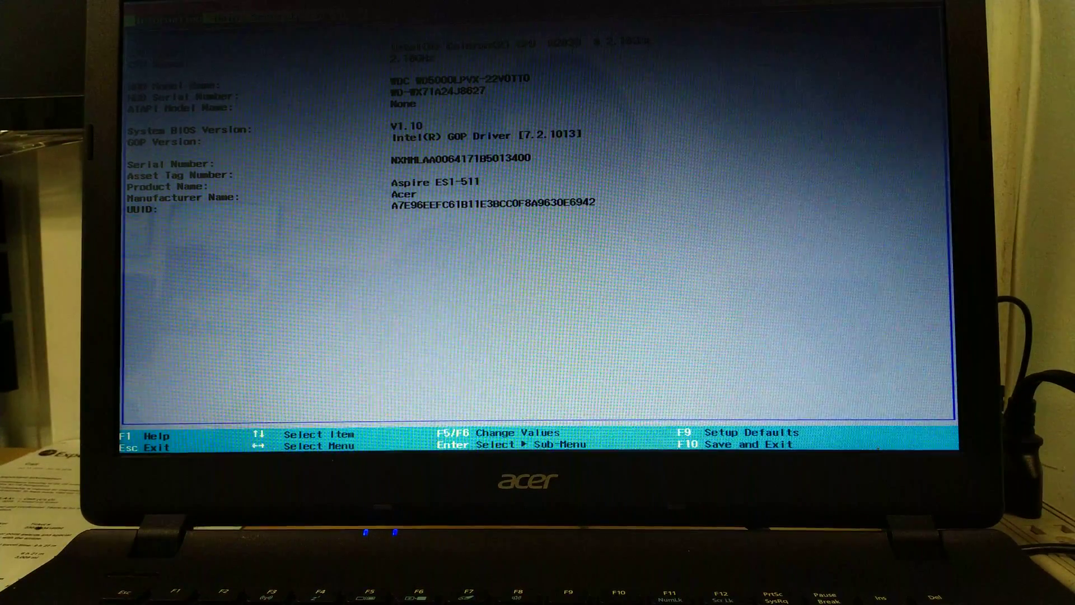
pyautogui.press('Right')
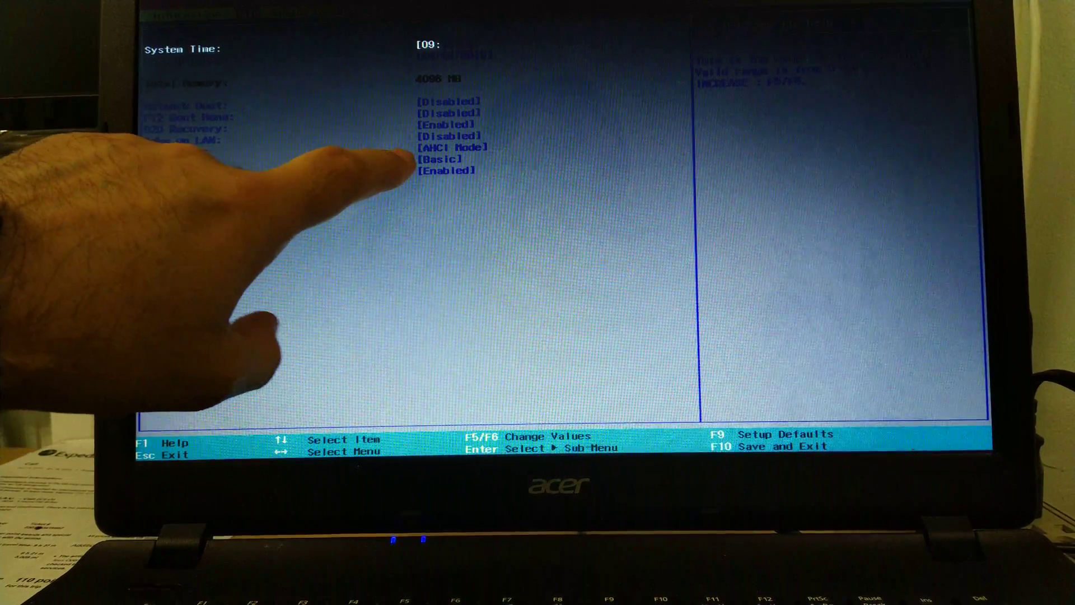
pyautogui.press('Up')
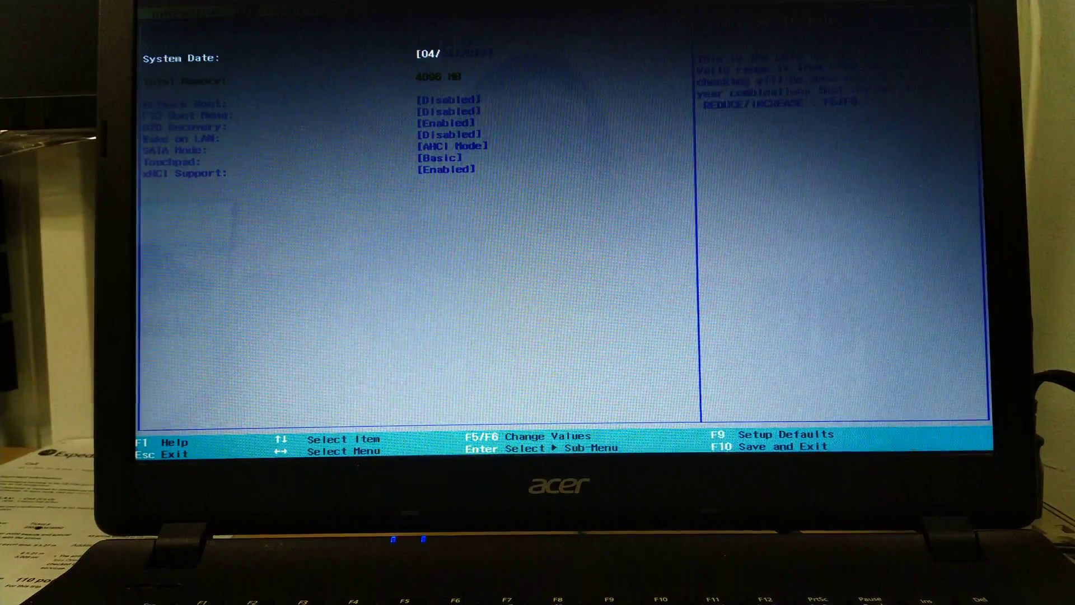
pyautogui.press('Down')
pyautogui.press('Down')
pyautogui.press('Down')
pyautogui.press('Return')
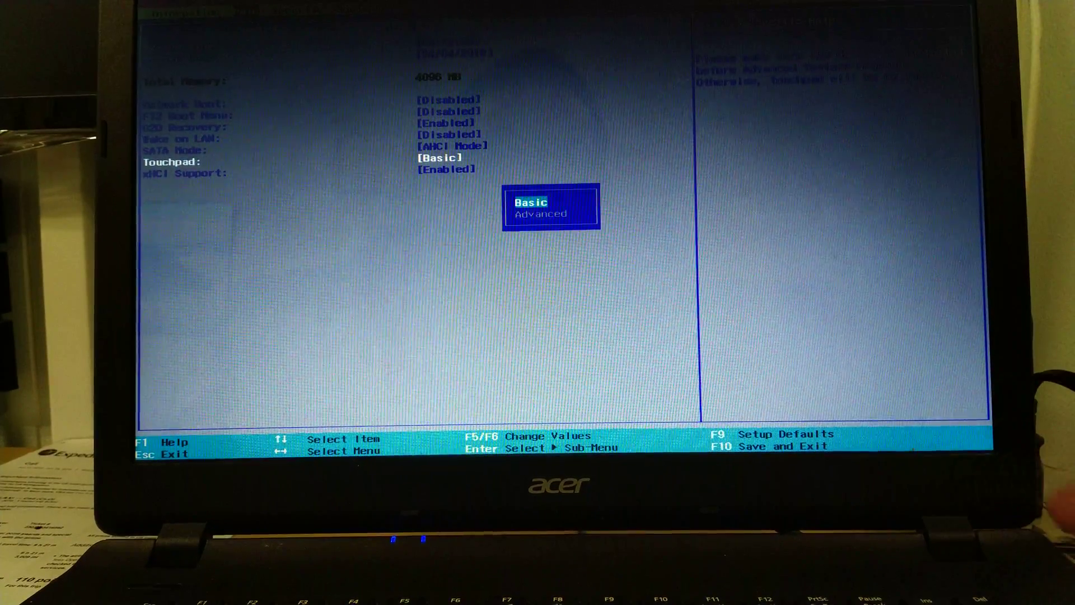
pyautogui.press('Return')
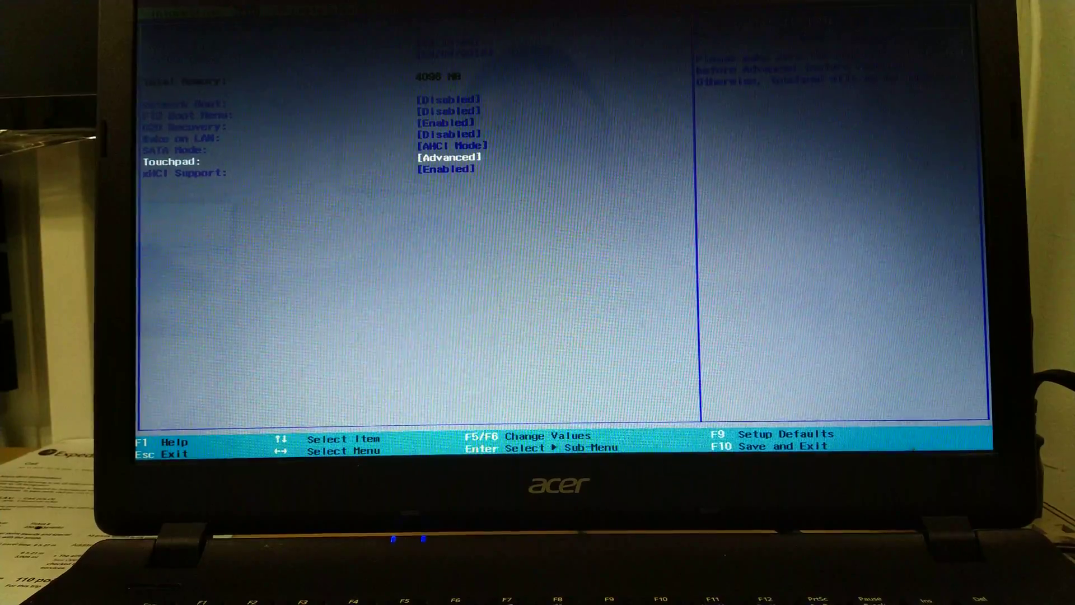
# Set Touchpad back to Basic, then save with F10 and restart the laptop
pyautogui.press('Return')
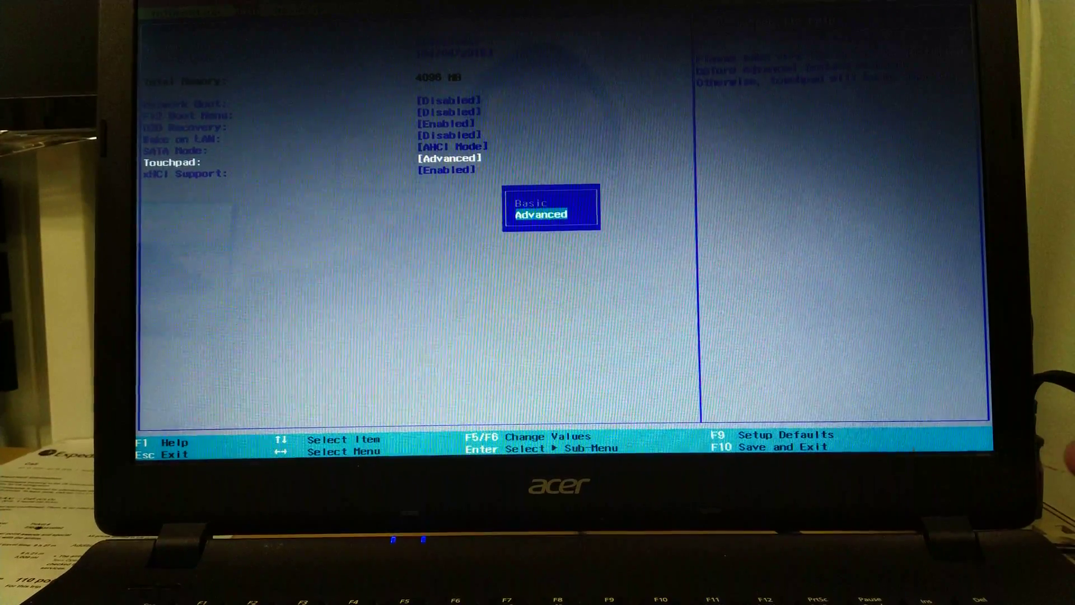
pyautogui.press('Up')
pyautogui.press('Return')
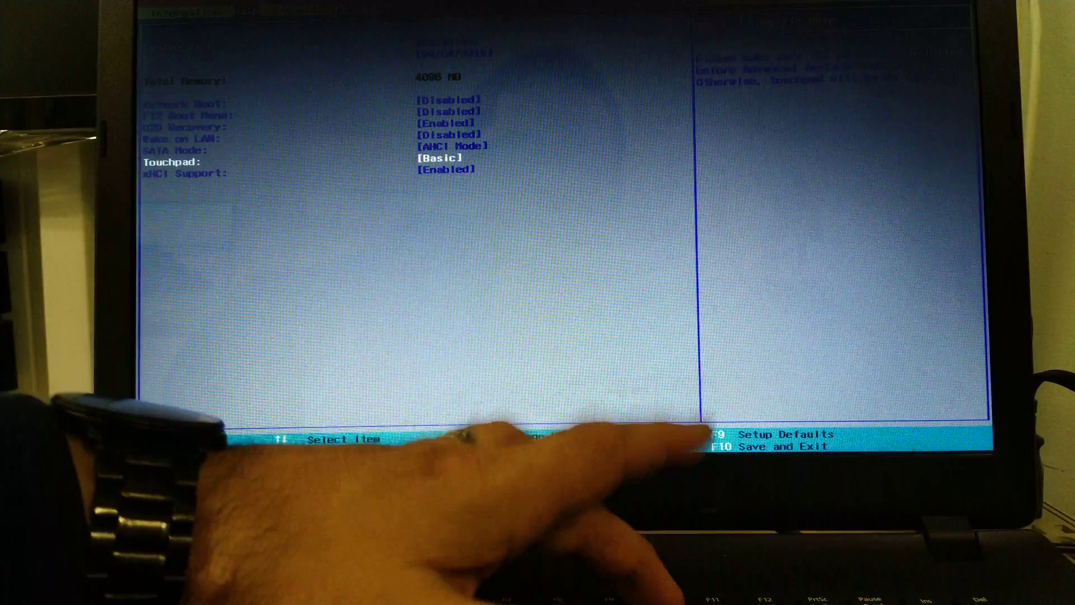
pyautogui.press('F10')
pyautogui.press('Return')
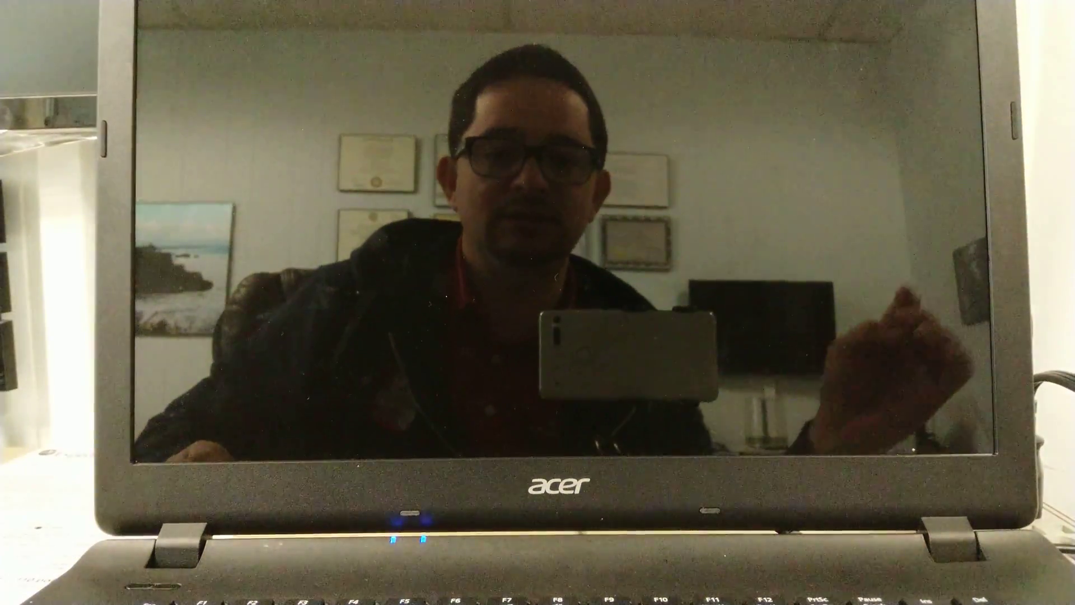